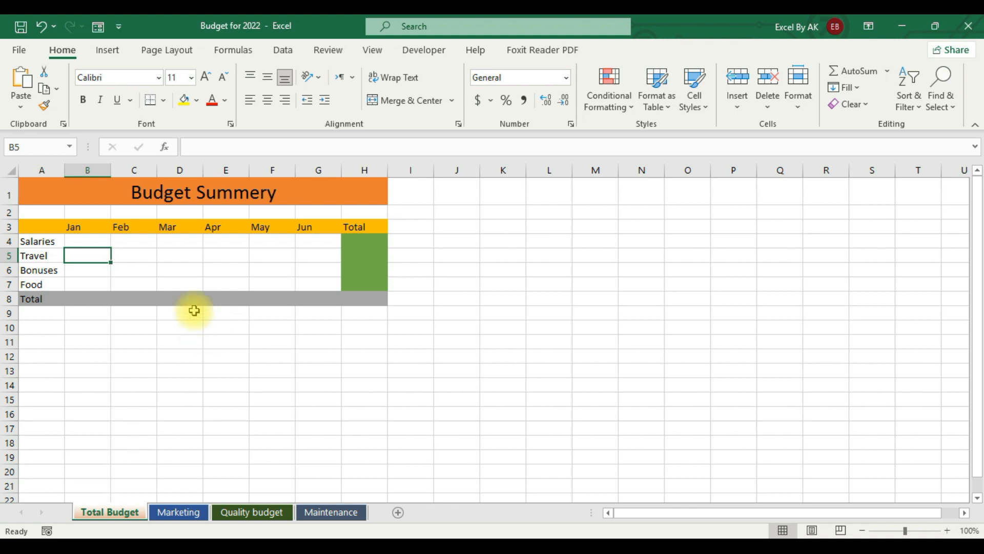
left_click(88, 242)
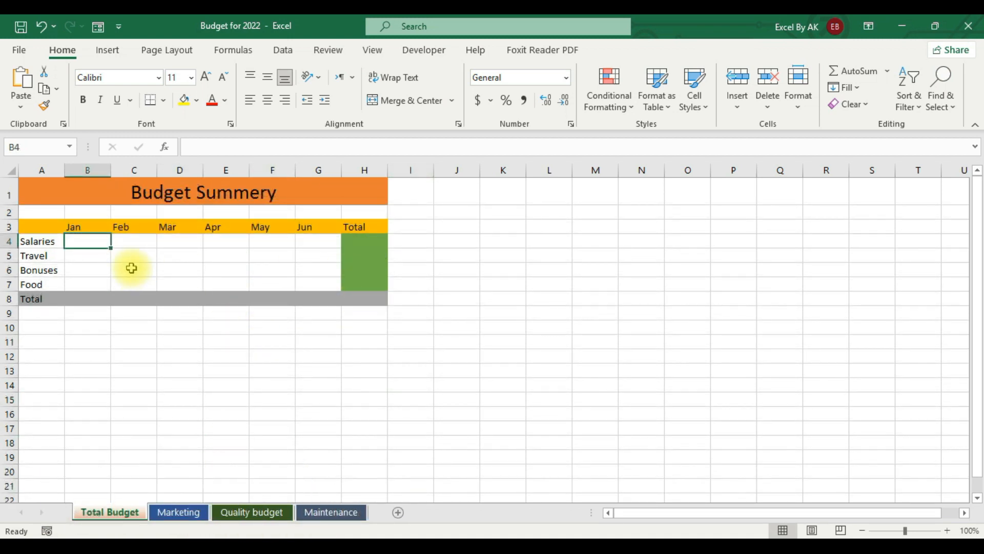
left_click(82, 241)
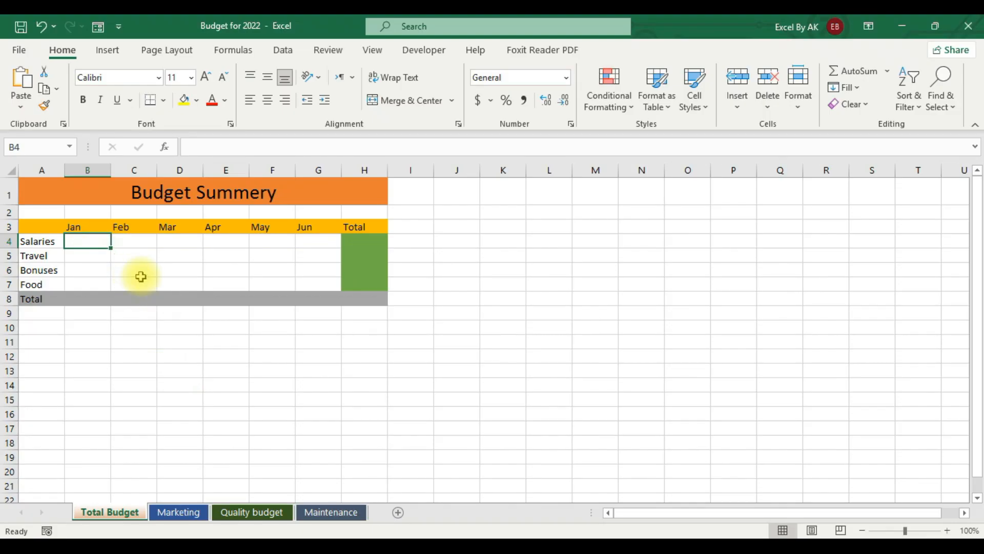
left_click(140, 271)
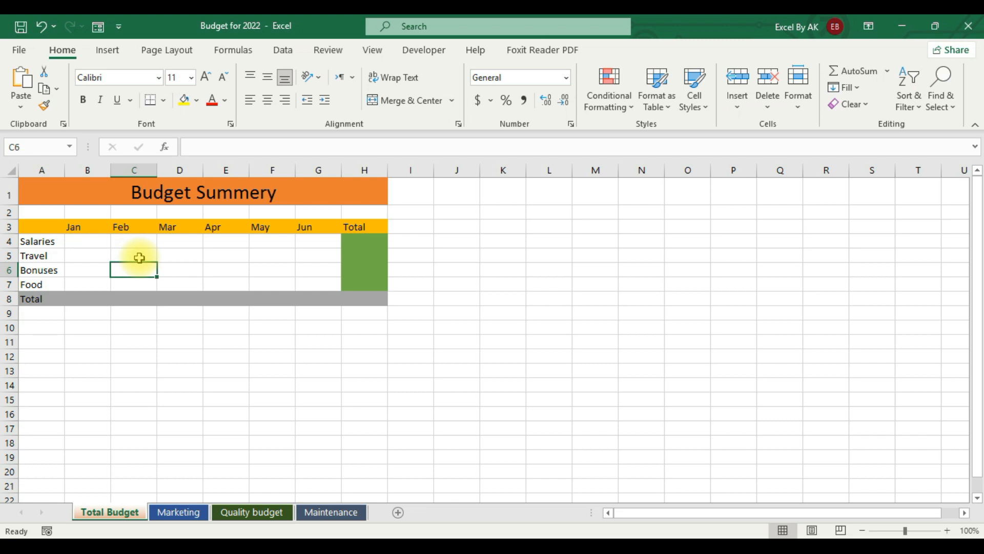
Step: Begin a formula in the January Salaries cell B4 that references cell B4 of the Marketing sheet
left_click(87, 241)
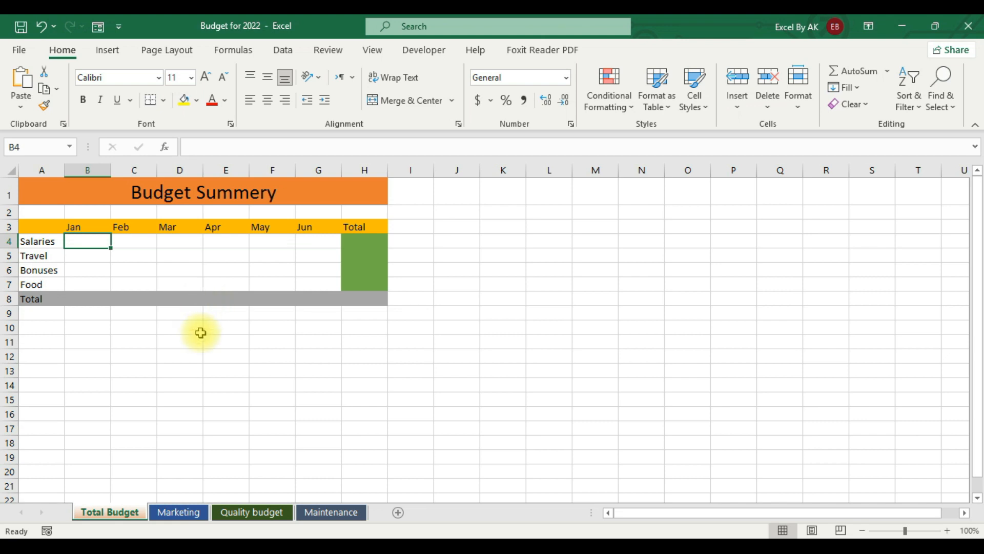
type("=")
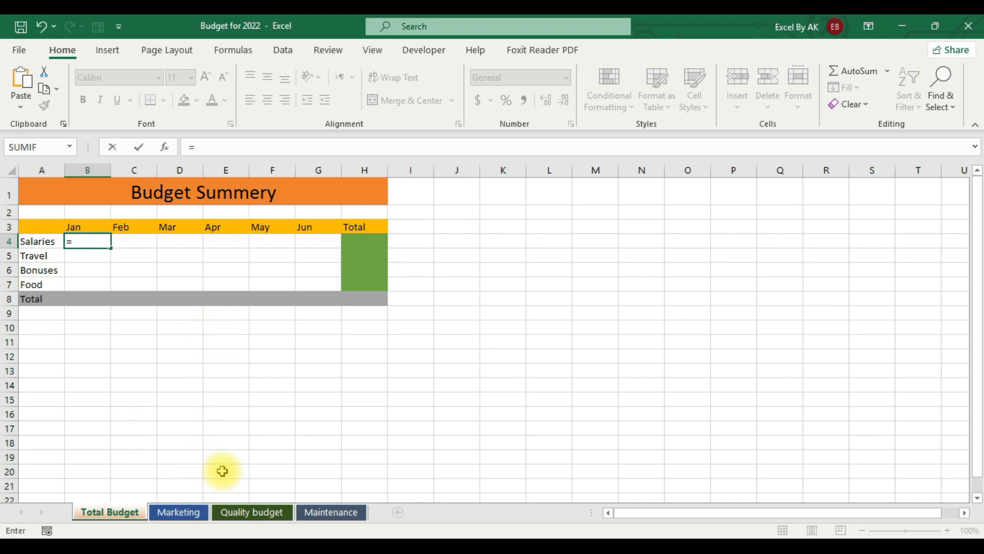
type("marketing")
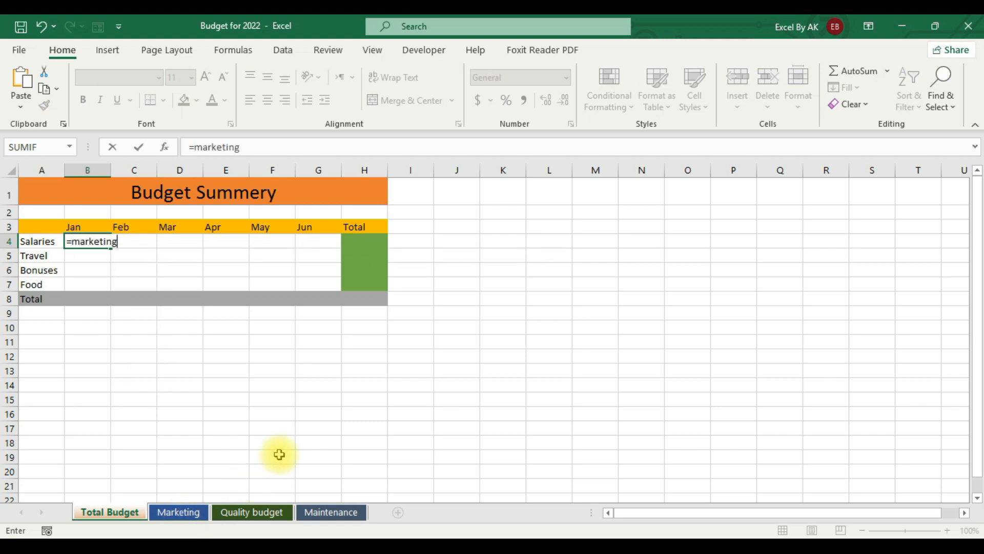
type("!")
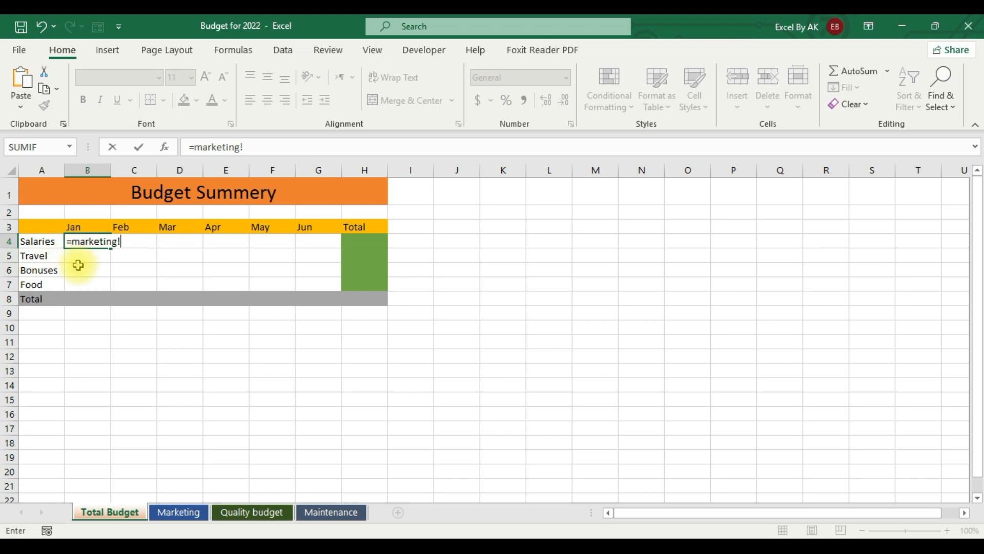
type("b4")
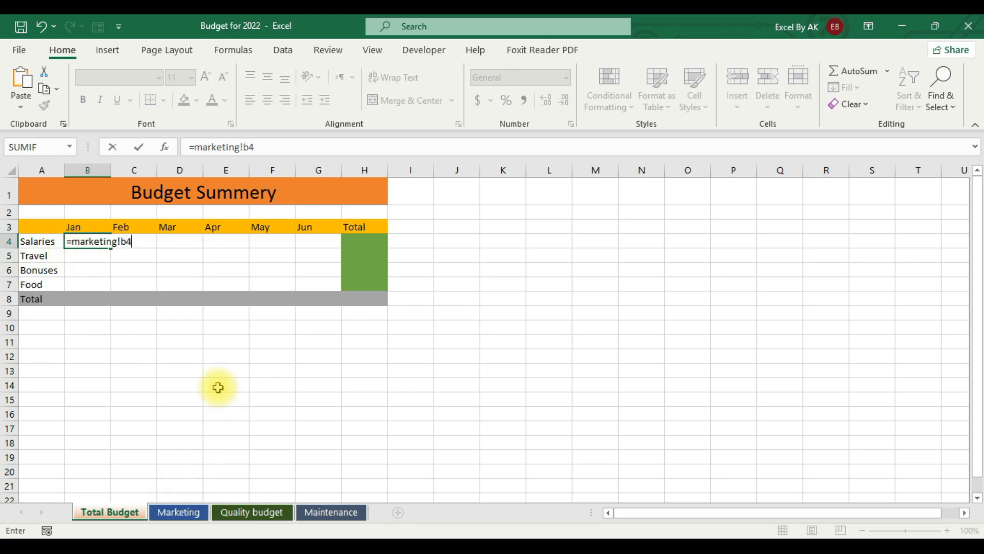
Step: Wrap the Marketing reference in a SUM function and add a comma for a second argument
left_click(195, 147)
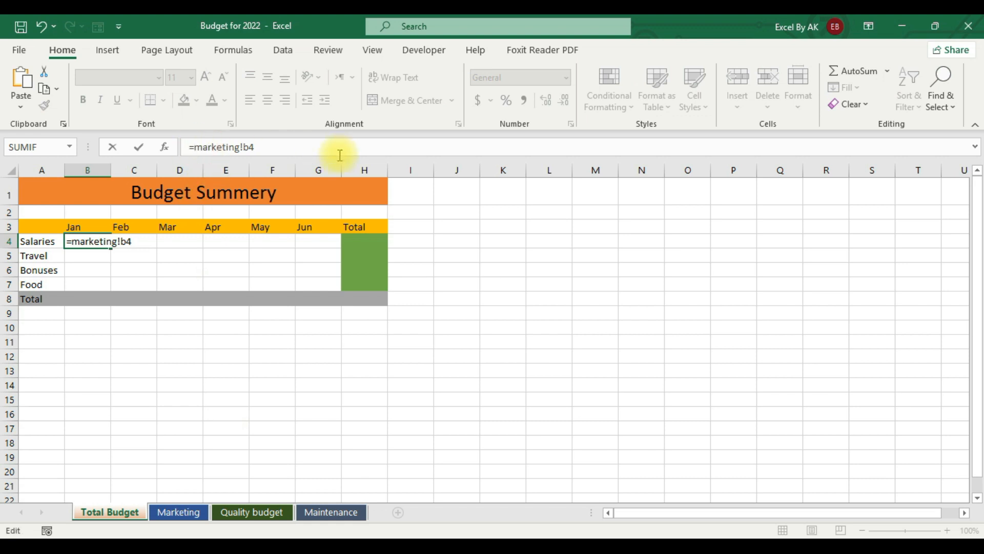
type("sum")
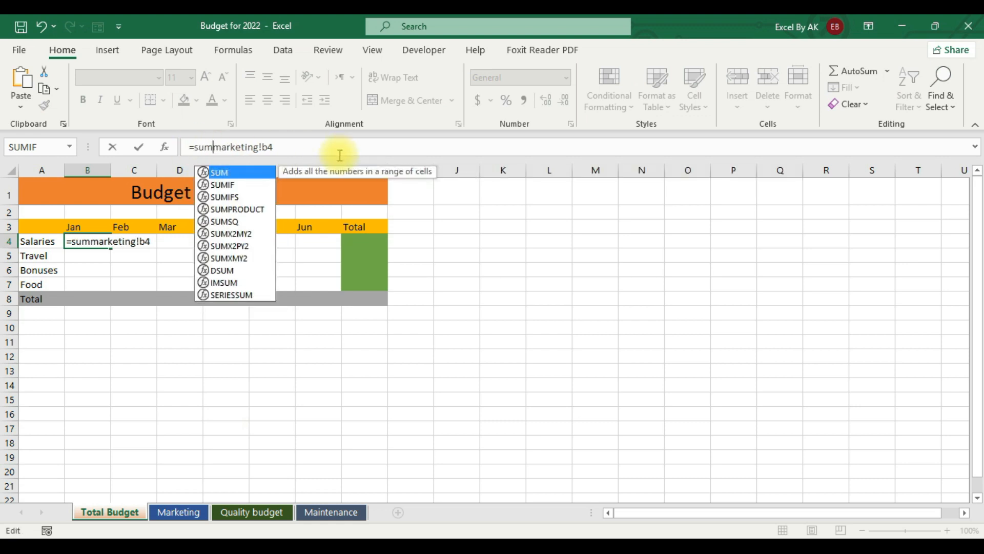
key("Tab")
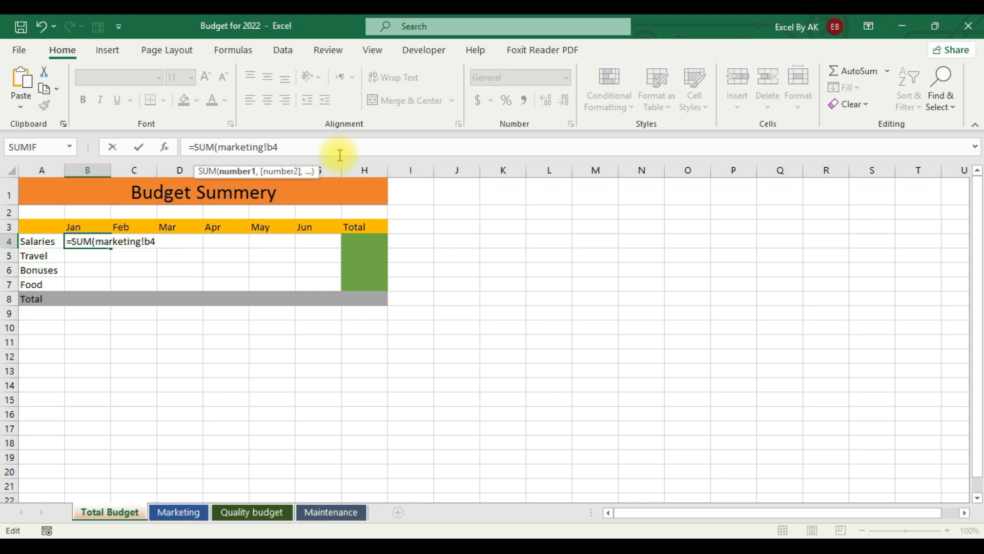
key("Right")
key("Right")
key("Right")
key("Right")
key("Right")
key("Right")
key("Right")
key("Right")
key("Right")
type(",")
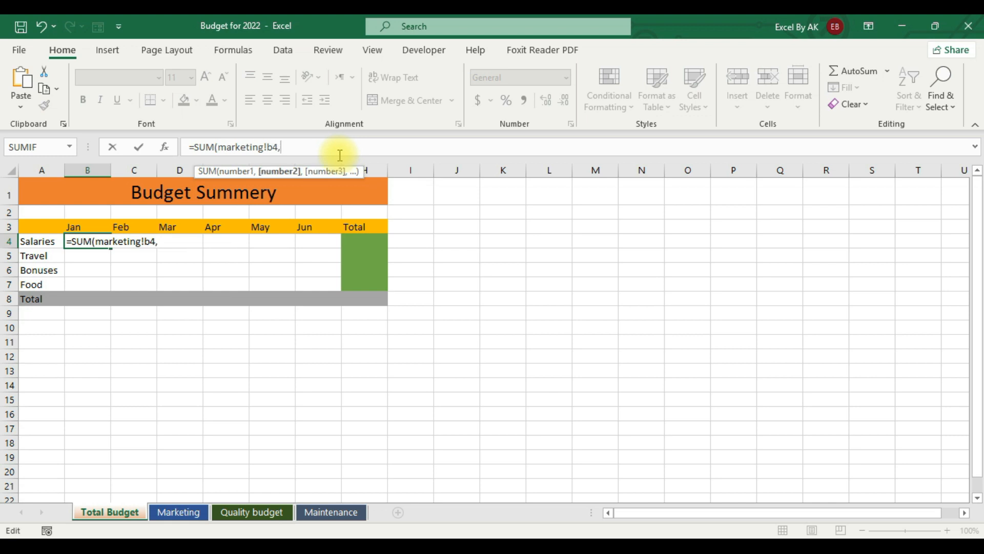
Step: Add 'quality budget'!b4 in single quotes as the second SUM argument and begin the third argument
left_click(160, 242)
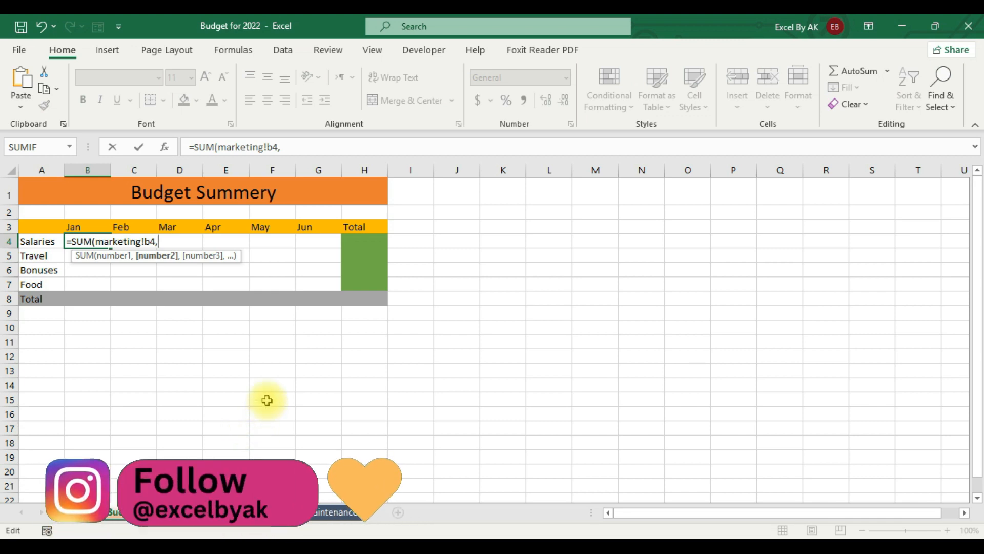
type("'")
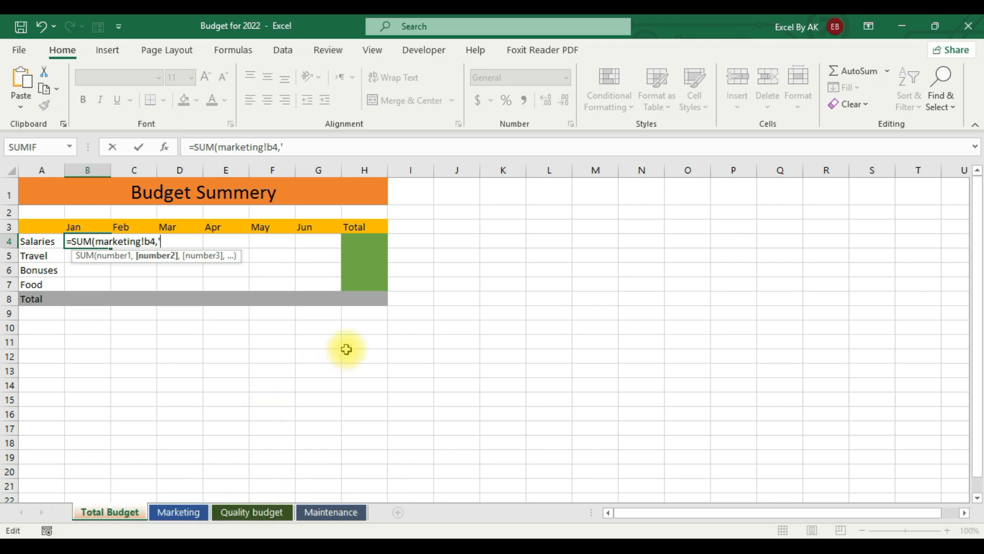
type("qual")
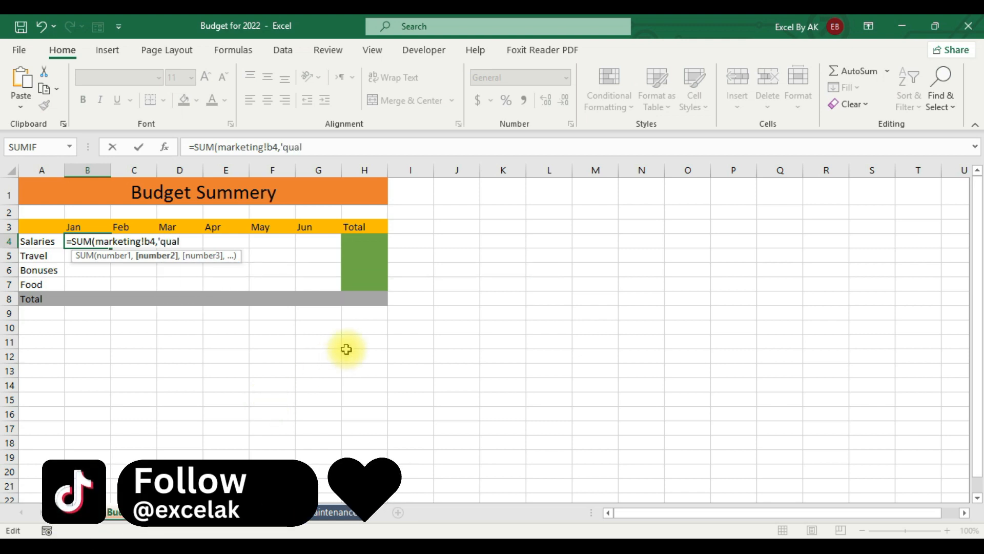
key("BackSpace")
key("BackSpace")
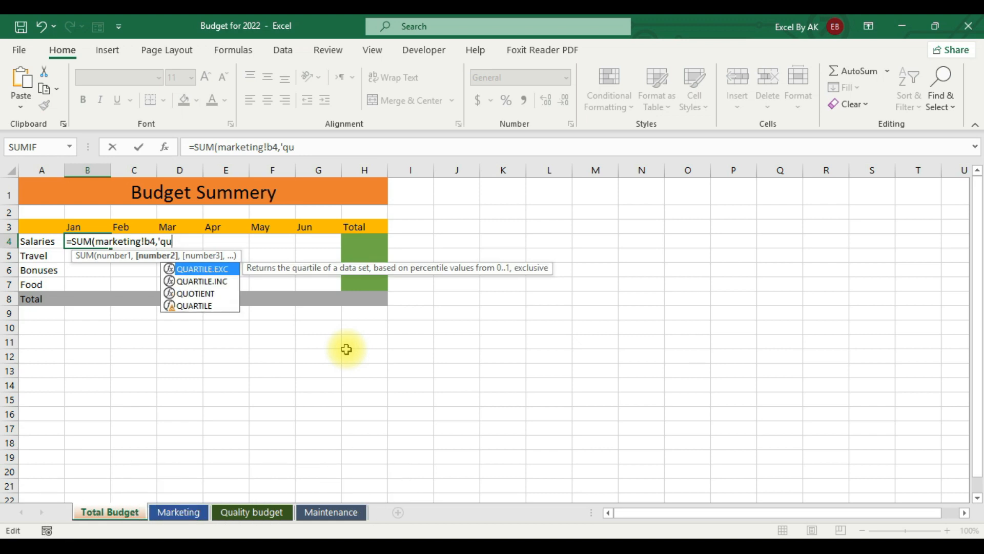
type("ality budget")
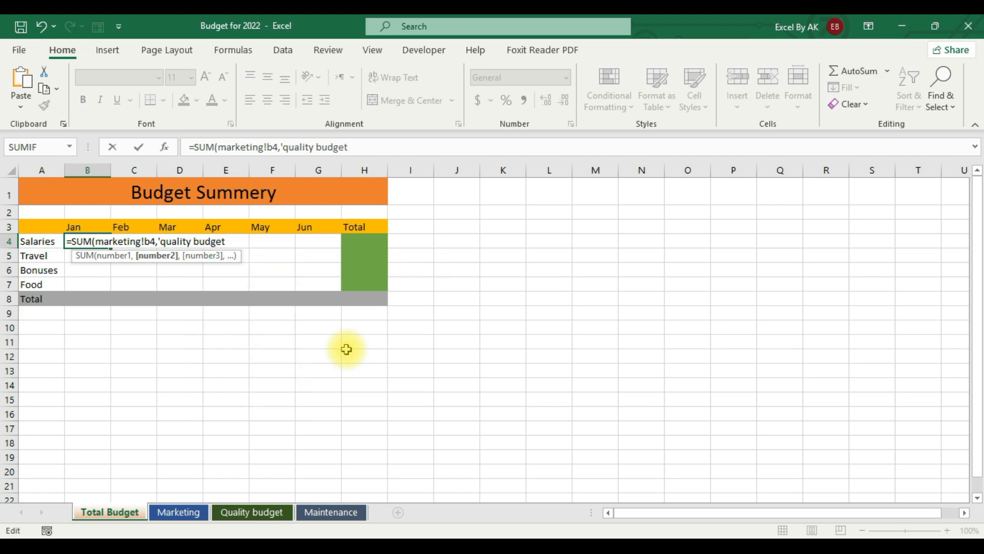
type("'!b4,m")
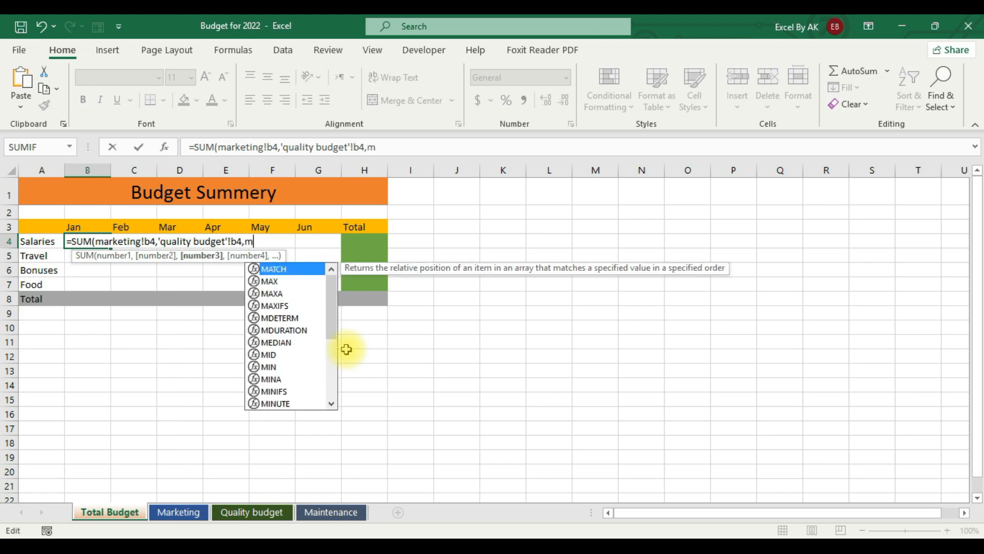
Step: Finish the third SUM argument as maintenance!b4, close the parenthesis and enter the formula
type("ainte")
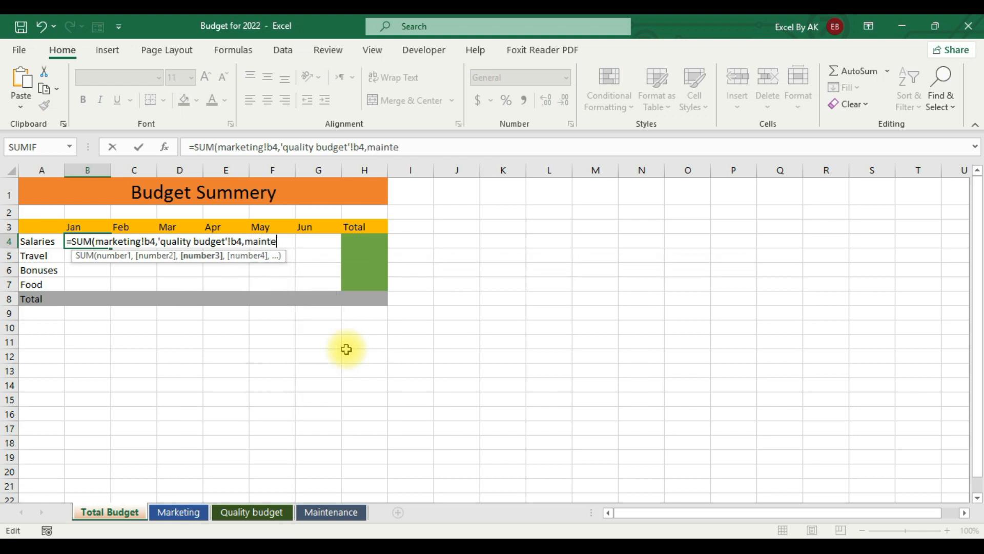
type("nance!b4")
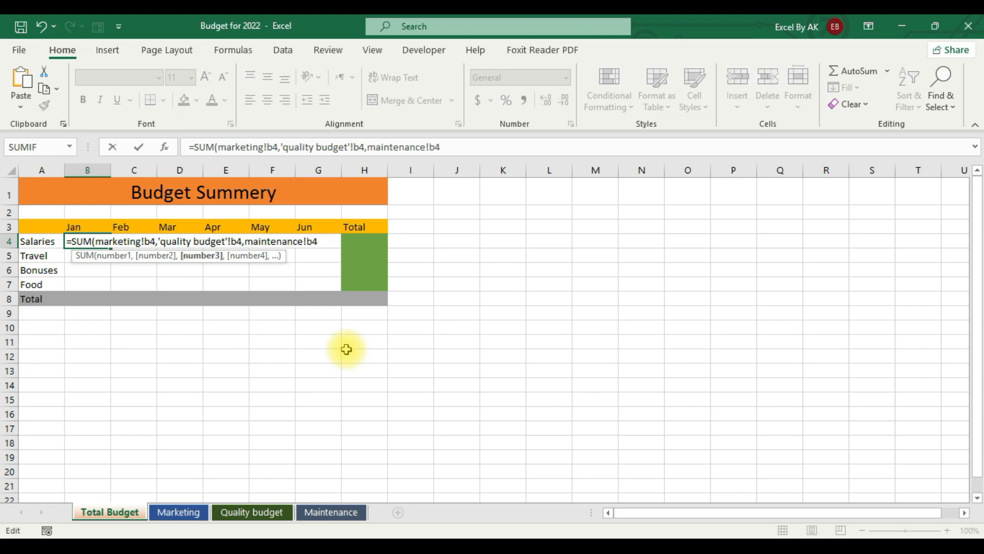
type(")")
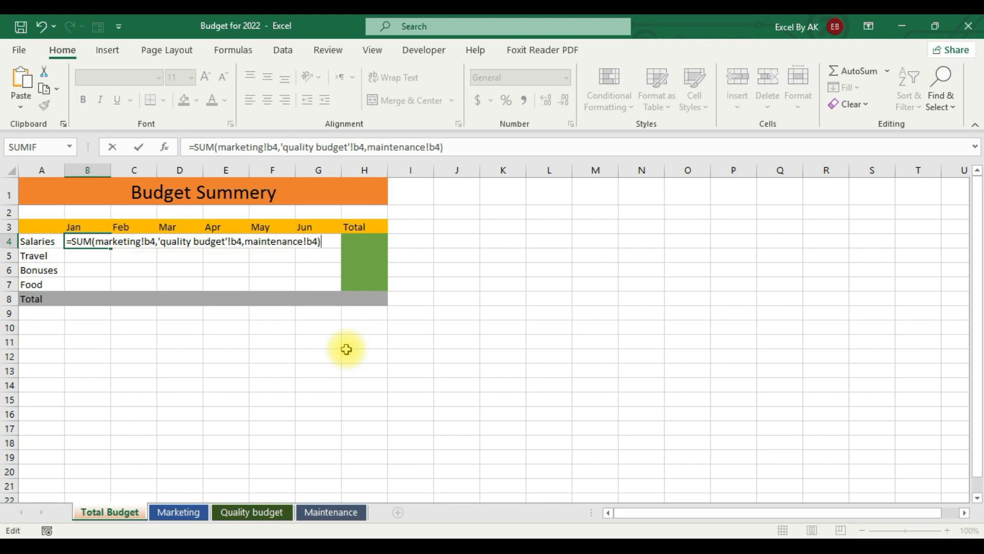
key("Return")
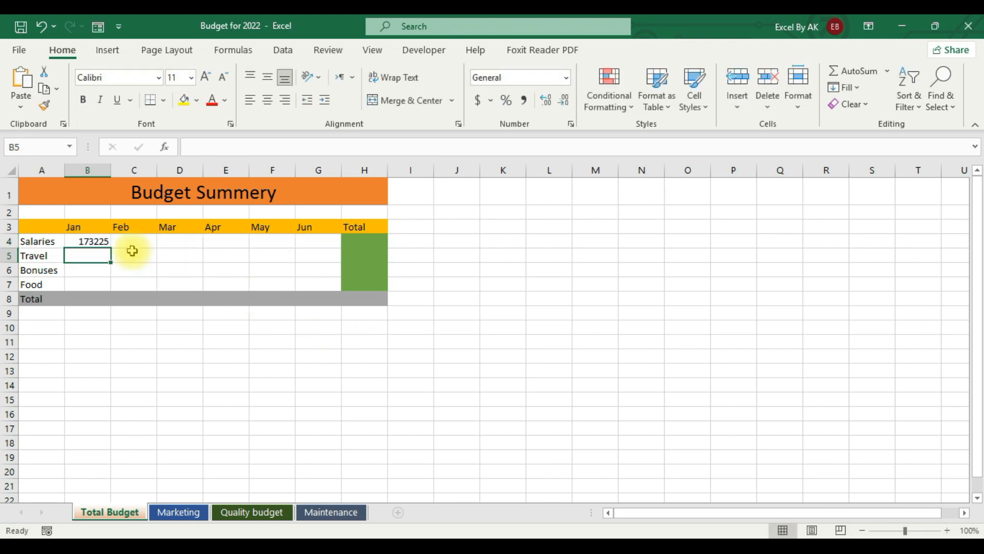
Step: Look over the Marketing, Quality budget and Maintenance sheets, and fill the B4 formula through B4:G7 on the Total Budget sheet
left_click(91, 241)
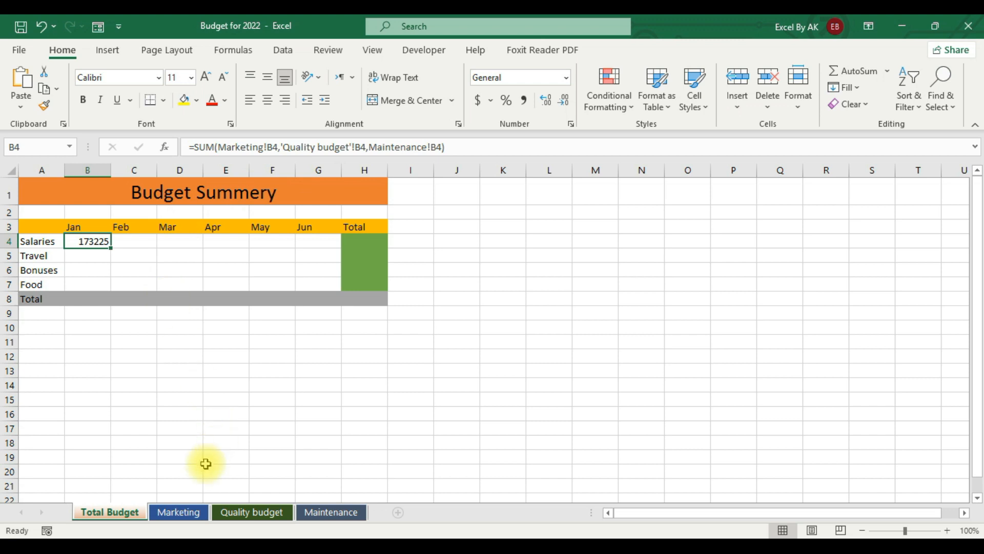
left_click(169, 510)
left_click(253, 512)
left_click(323, 512)
left_click(115, 513)
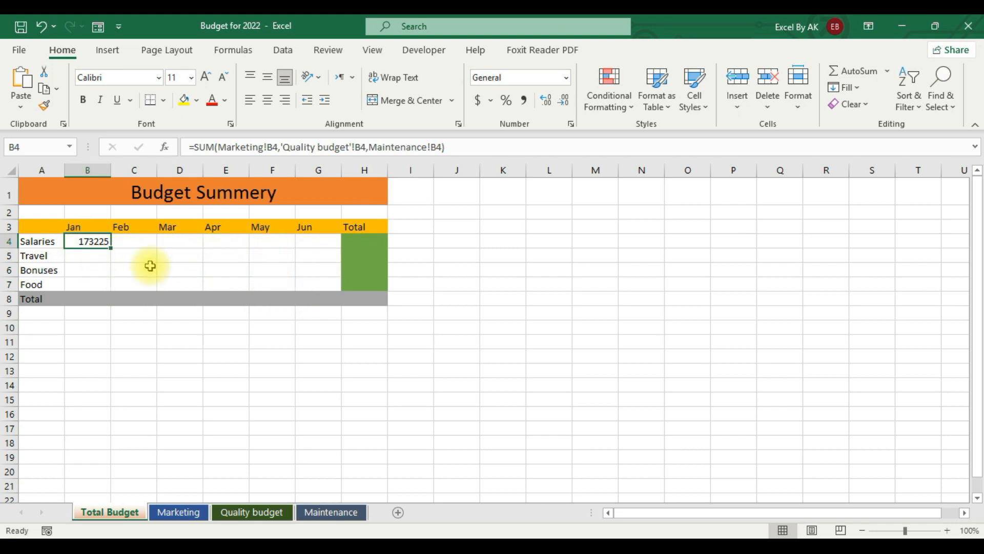
left_click_drag(110, 248, 345, 294)
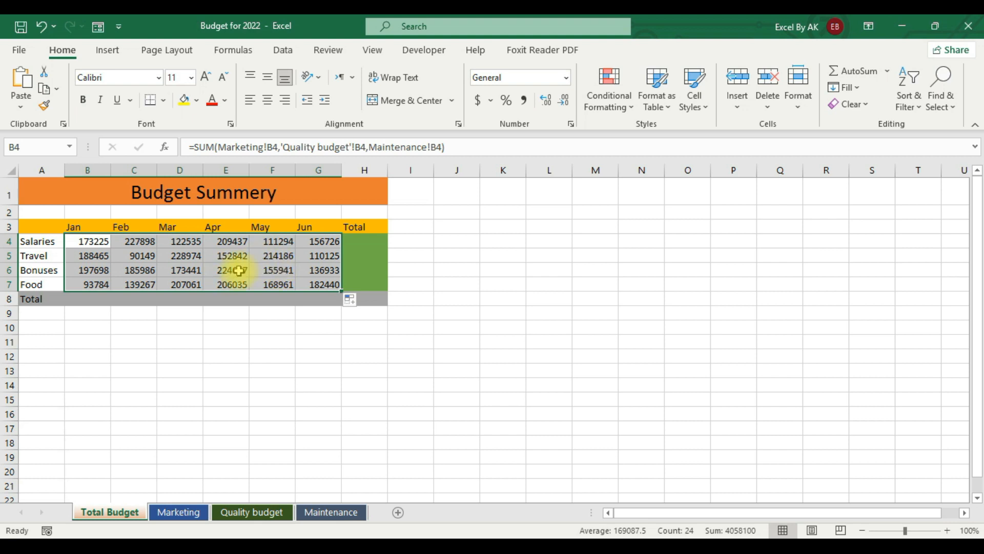
left_click(440, 283)
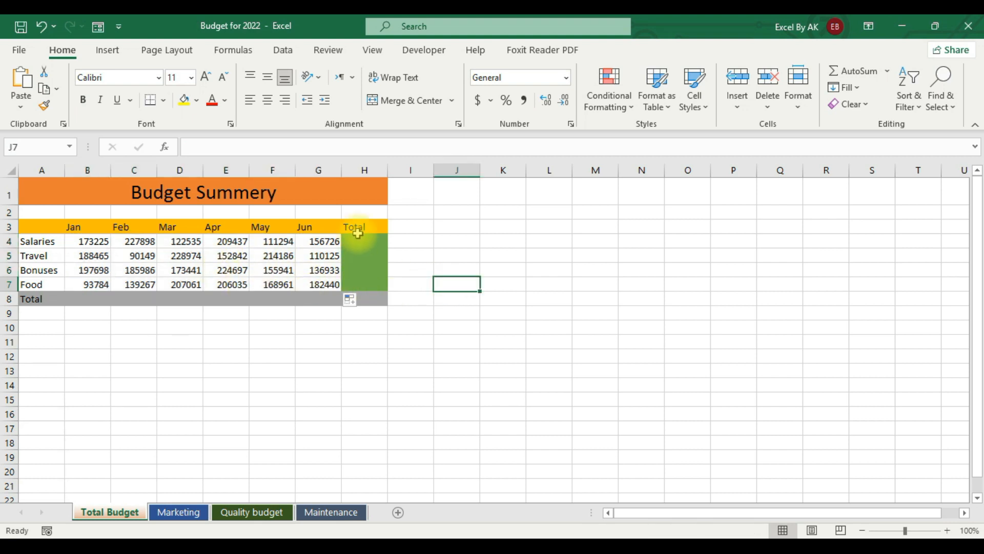
Step: AutoSum the range B4:H8 to fill the Total row and Total column, and select D6 to check its formula
left_click_drag(83, 241, 354, 302)
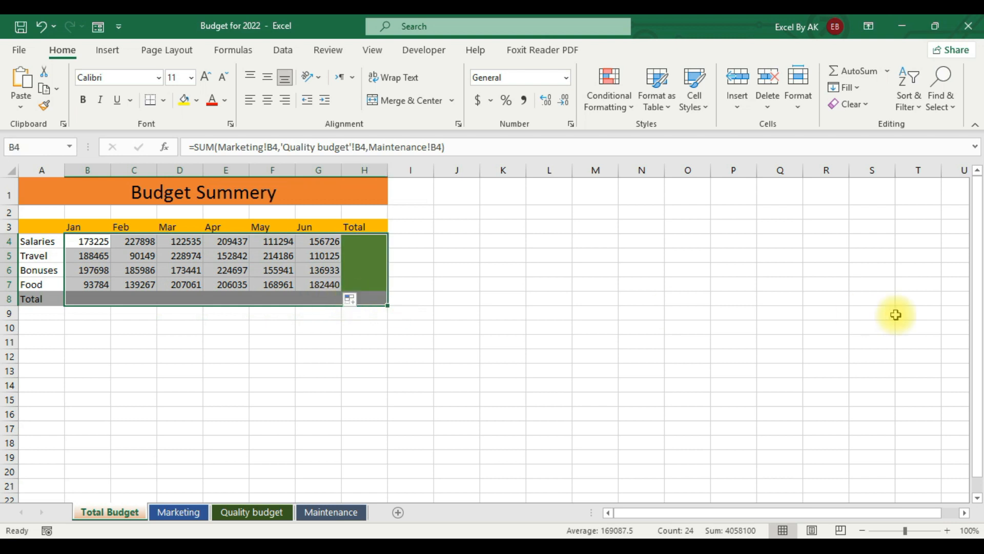
key("alt+equal")
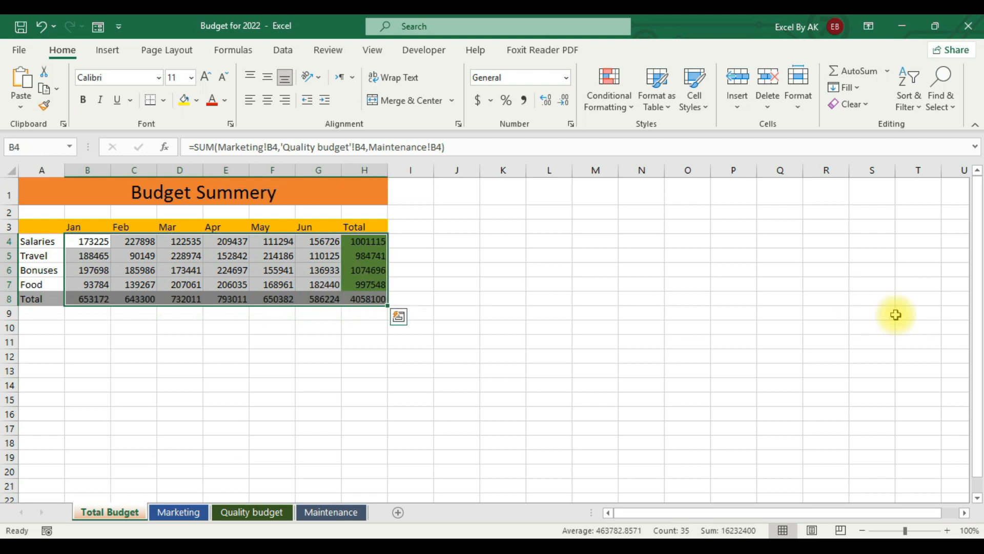
left_click(326, 331)
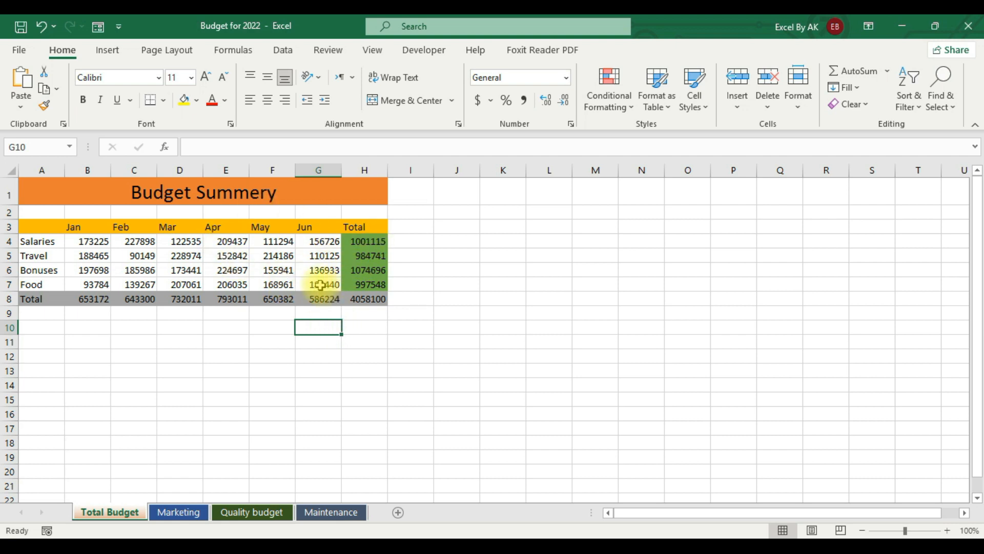
left_click(177, 271)
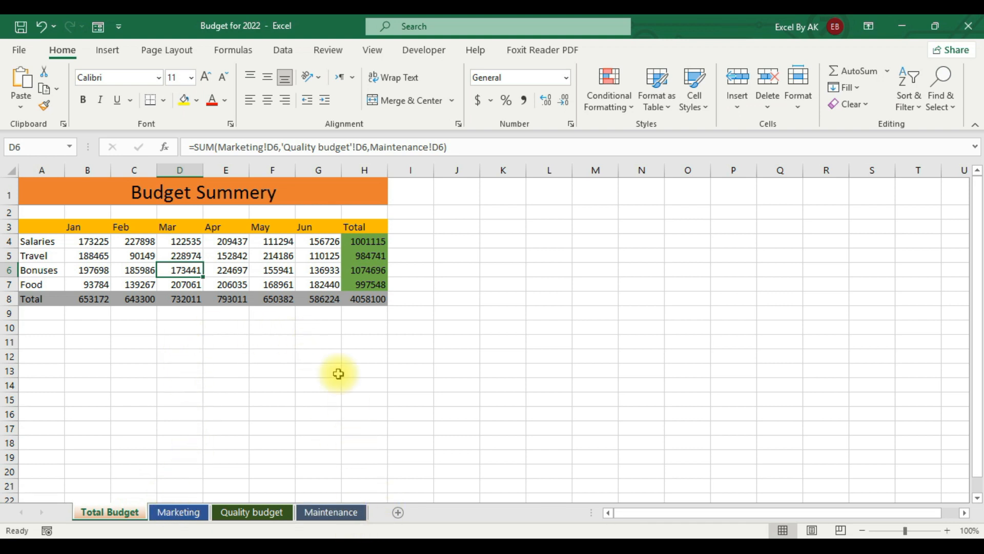
mouse_move(338, 534)
left_click(397, 492)
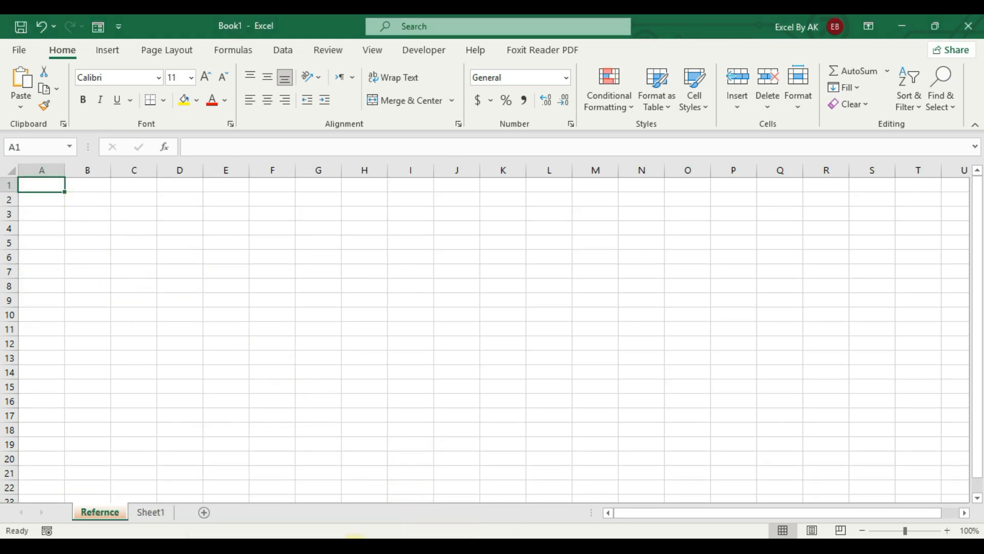
left_click(310, 530)
left_click(87, 241)
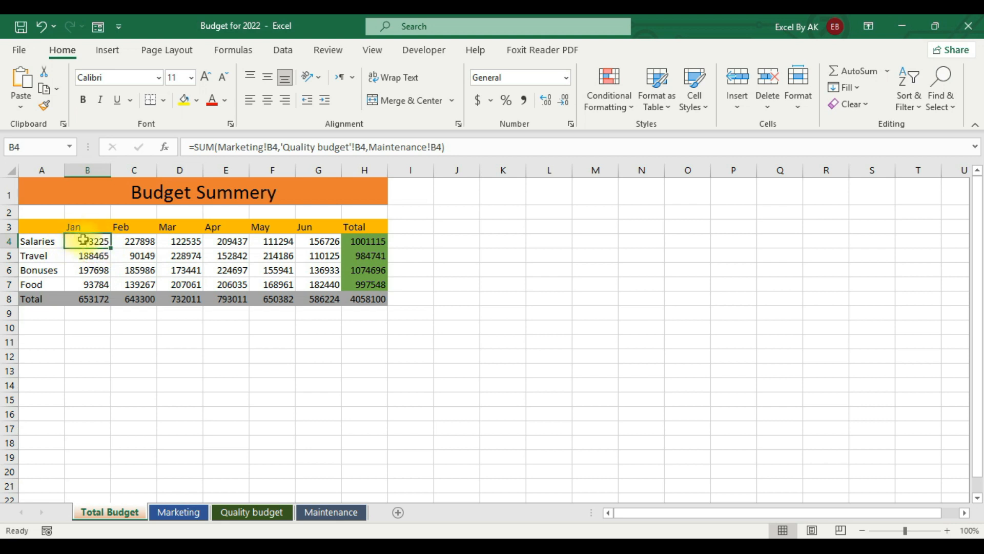
Step: Switch to the Book1 workbook and begin an external reference in cell D4 of the Refernce sheet with =[
mouse_move(329, 536)
left_click(379, 525)
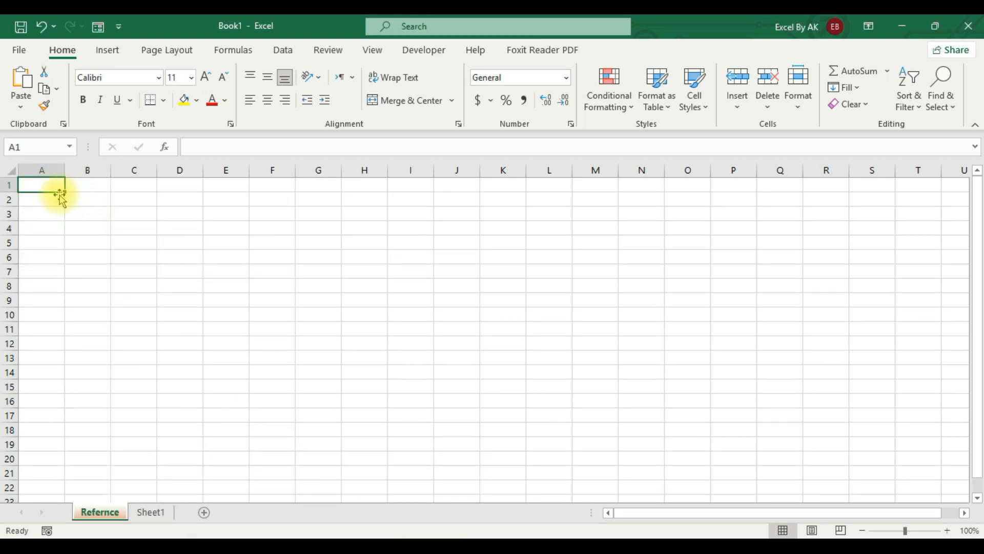
left_click(181, 230)
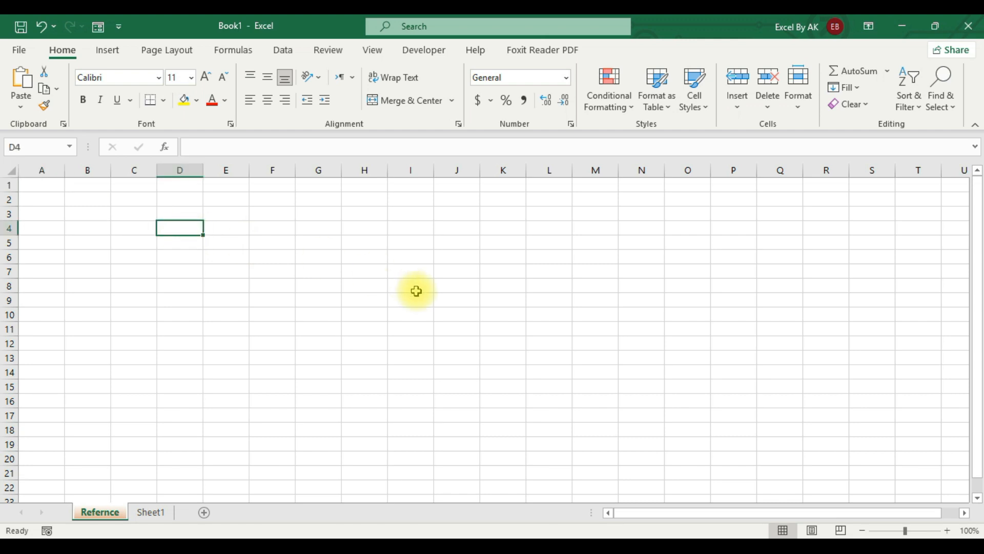
type("=")
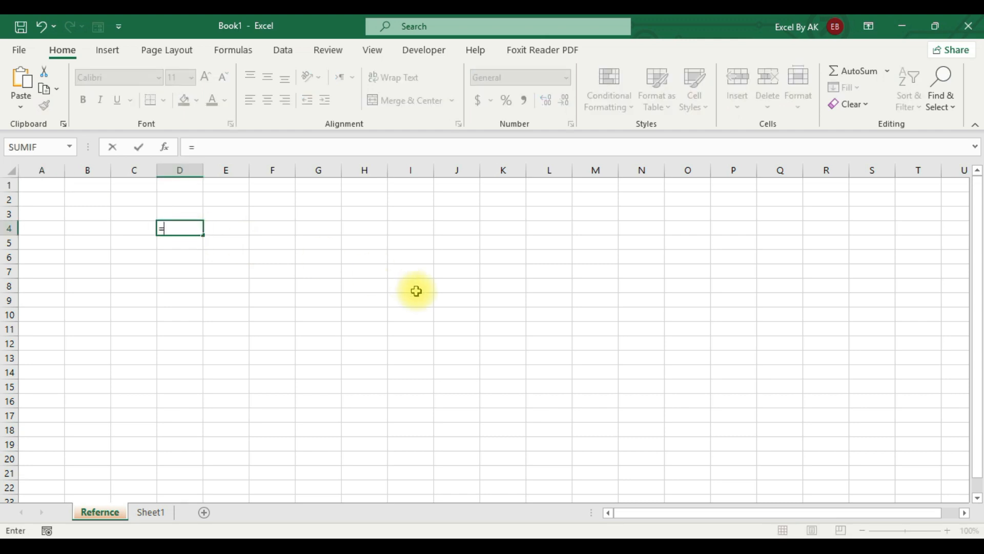
type("[")
Step: Check the budget workbook's file name and add budget for 2022 after the opening bracket in Book1's D4 formula
mouse_move(378, 533)
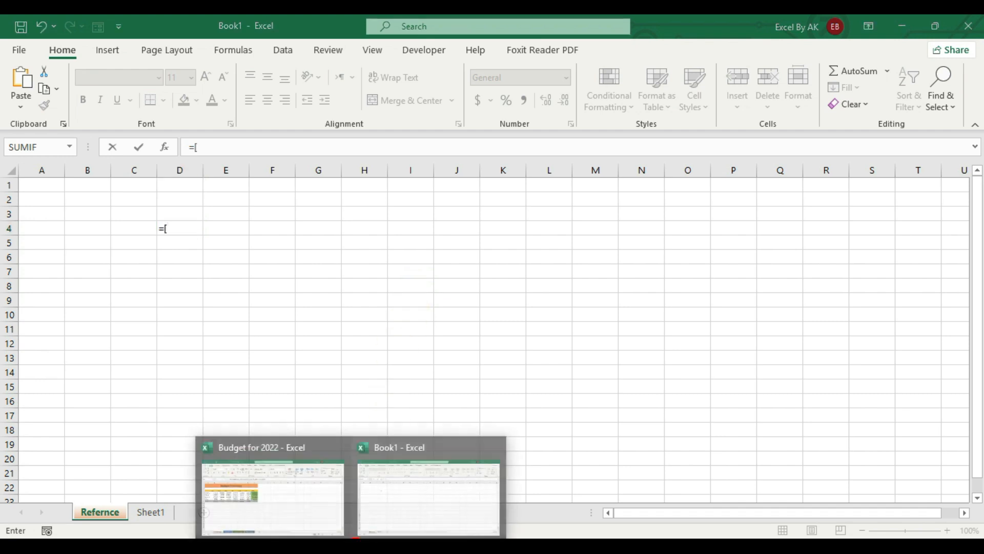
left_click(271, 495)
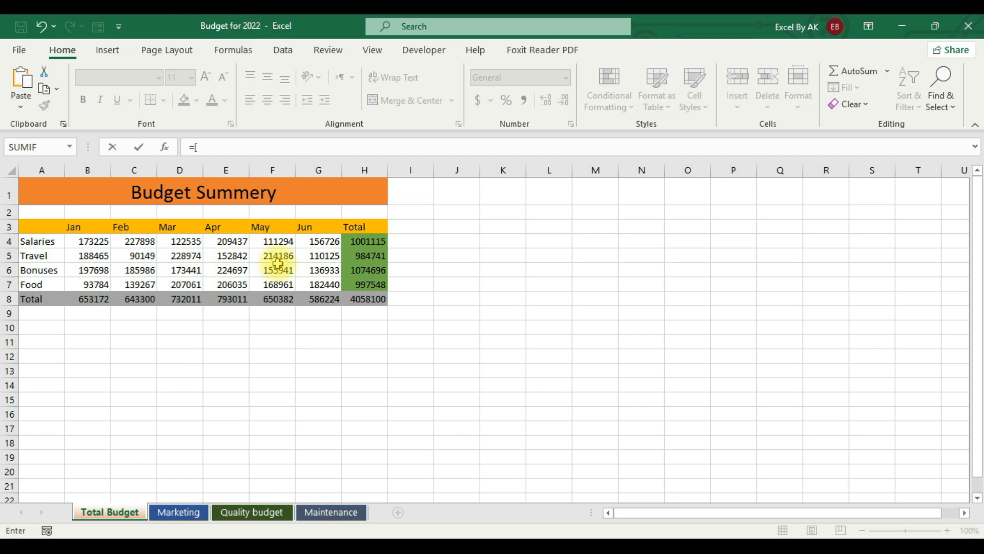
mouse_move(378, 534)
left_click(402, 505)
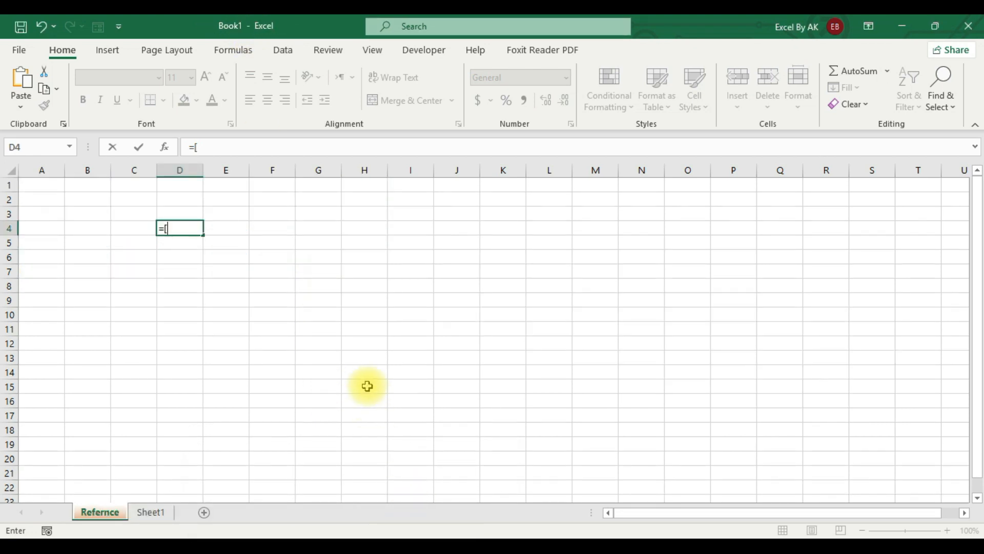
type("budget for 2022")
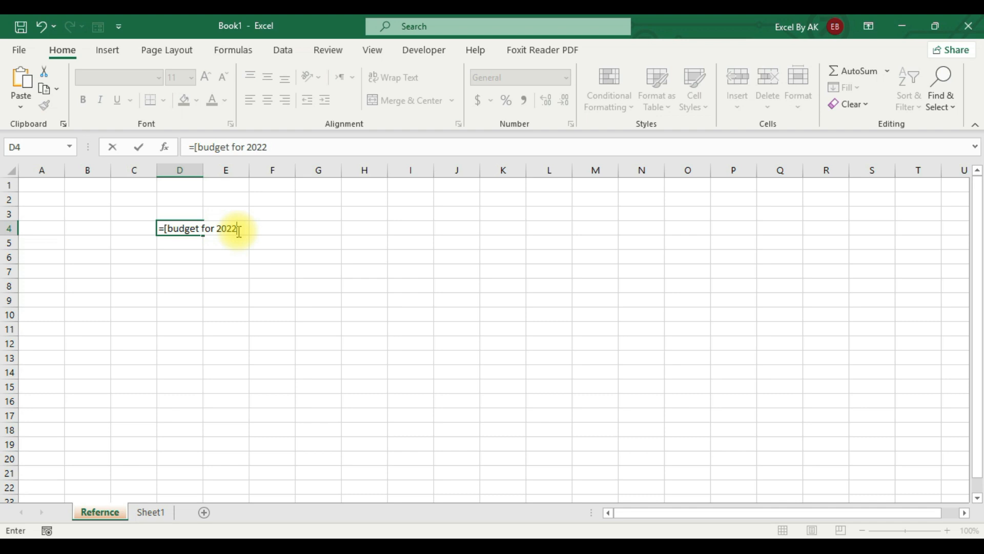
Step: Insert a single quote before the opening bracket in D4 and complete the workbook name with .xlsx]
left_click(164, 229)
type("'")
left_click(245, 230)
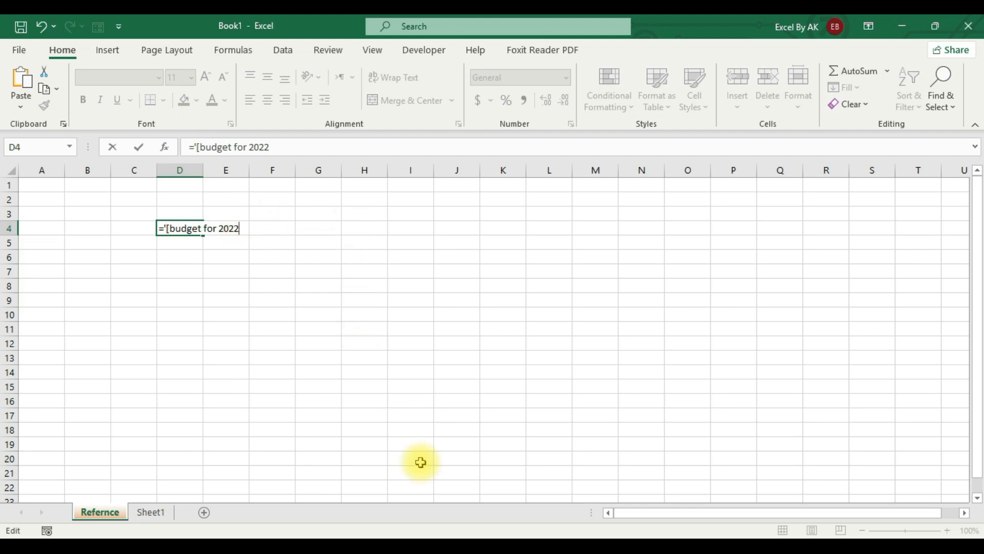
left_click(362, 537)
left_click(318, 515)
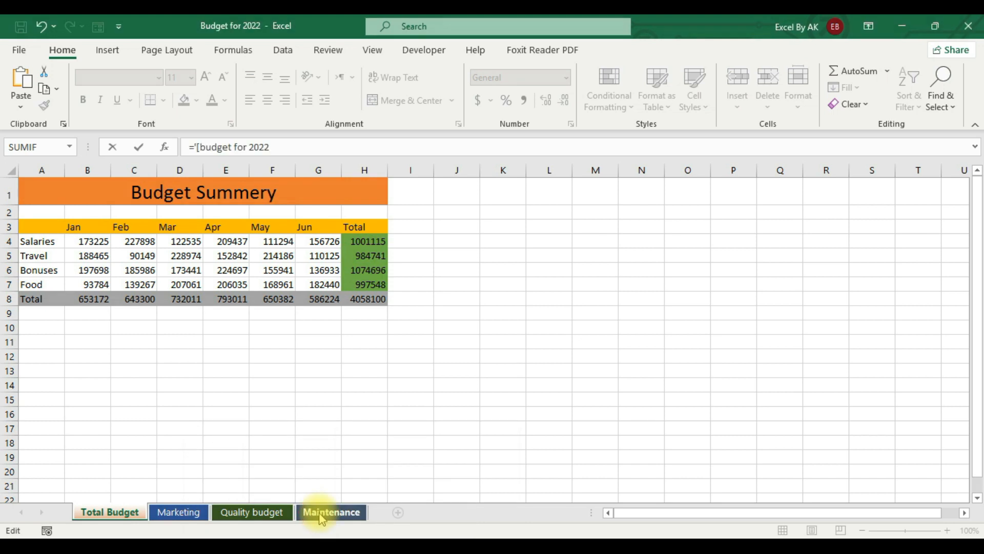
left_click(362, 537)
left_click(391, 513)
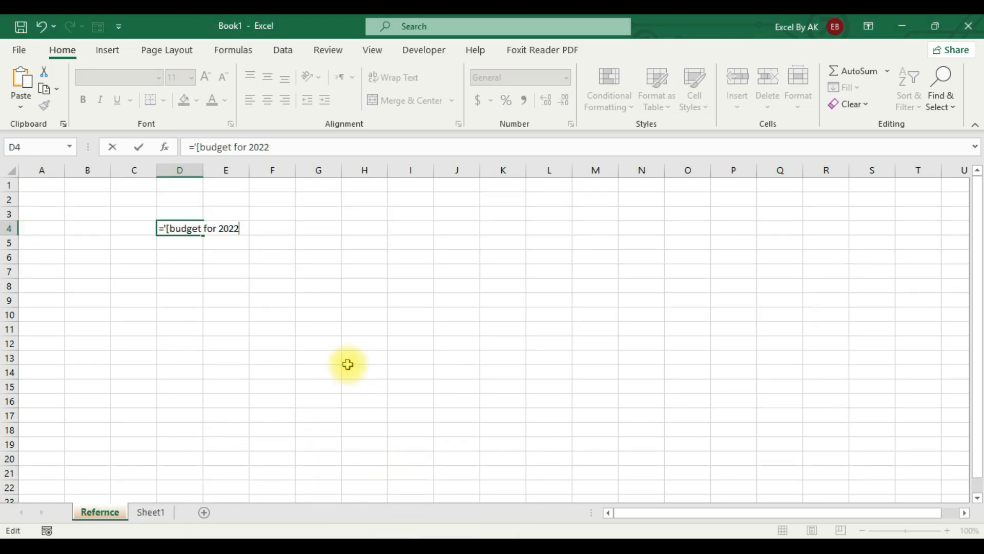
type("xlsx]")
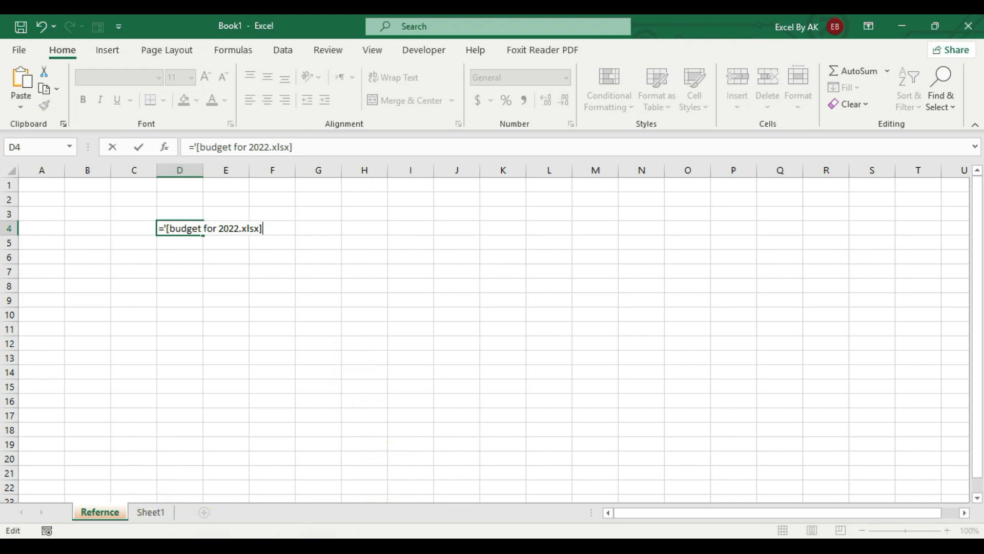
Step: Check the sheet name in the budget workbook, complete the D4 reference with total budget'!b4 and enter the formula
left_click(281, 519)
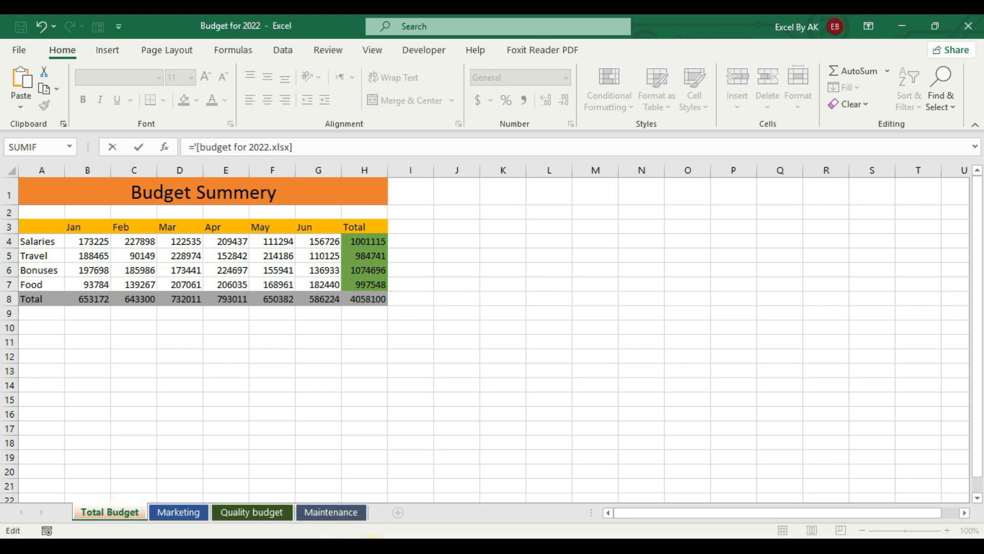
left_click(400, 510)
type("tota")
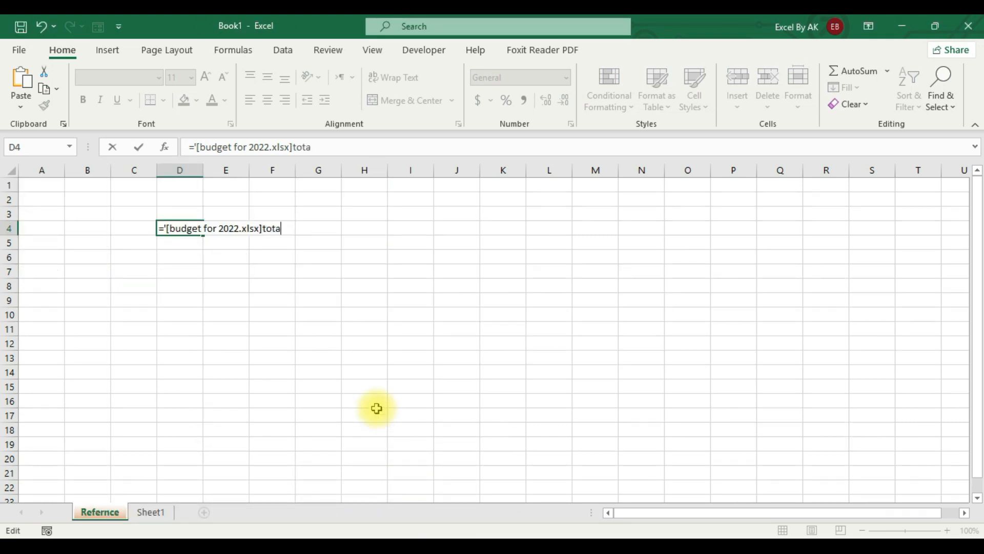
type("l budget'!")
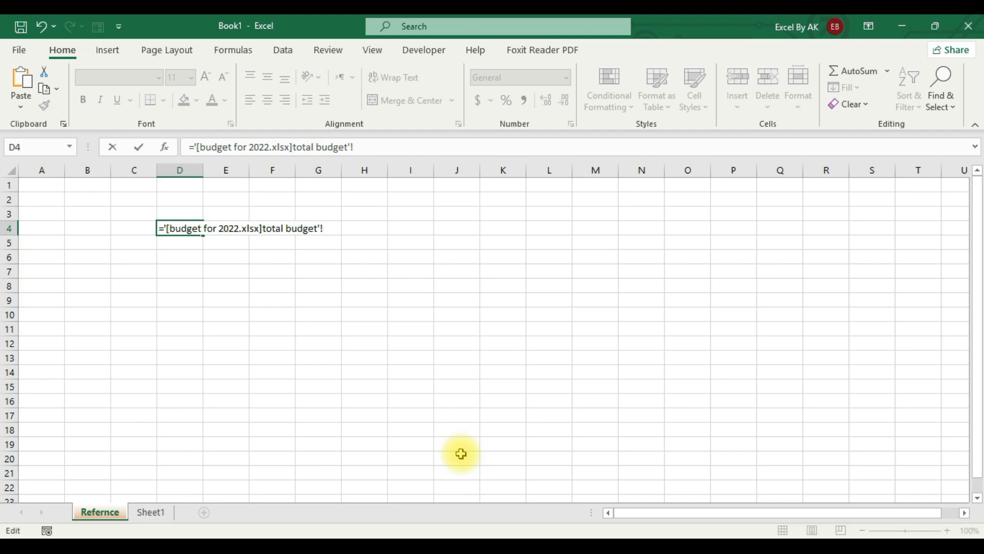
type("b4")
key("Return")
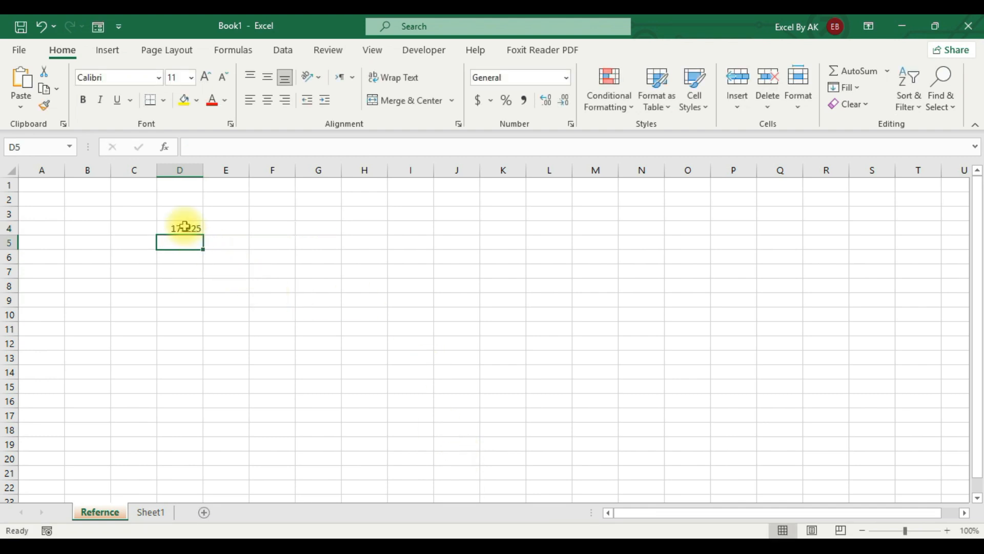
Step: Check the formula in Book1's D4 and compare its value with B4 on the Total Budget sheet of Budget for 2022
left_click(184, 226)
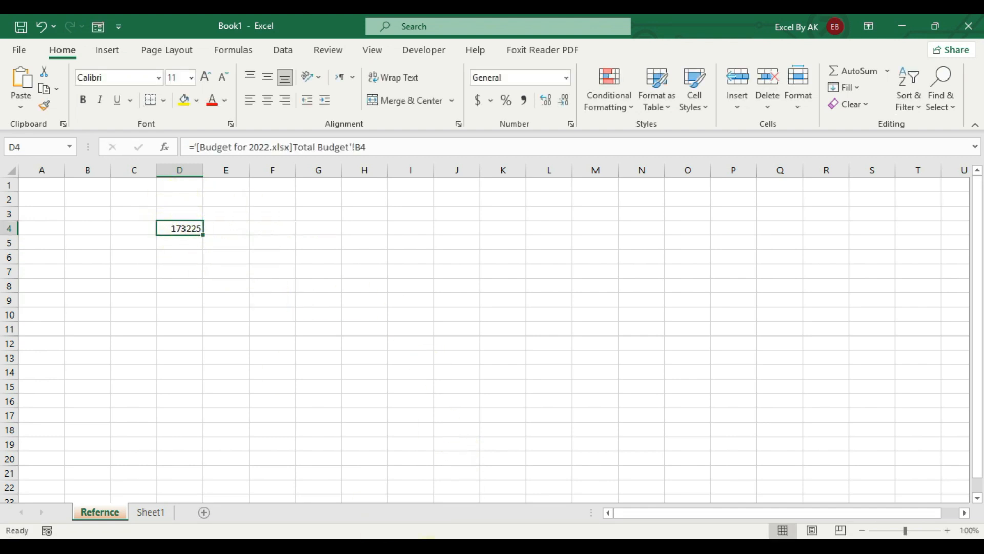
mouse_move(352, 533)
left_click(319, 505)
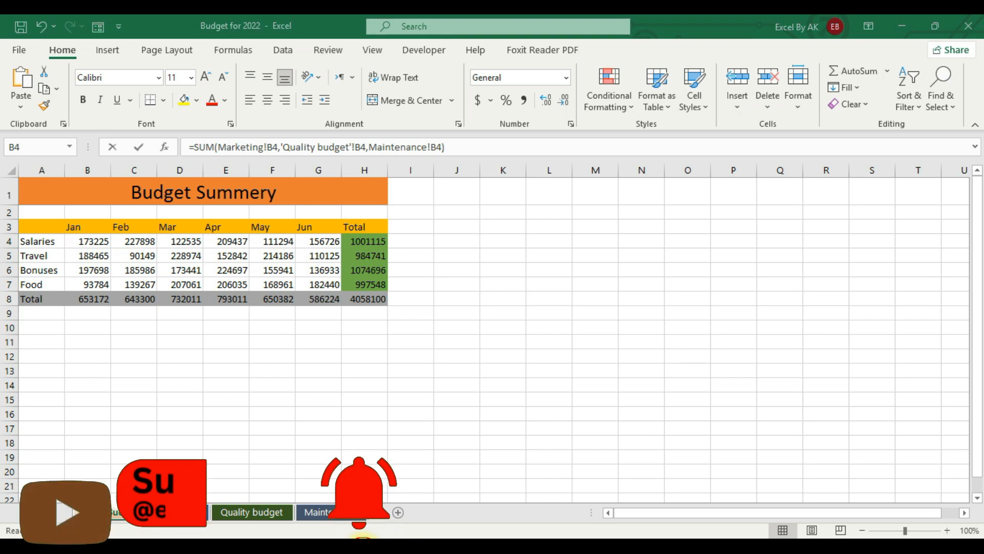
mouse_move(373, 534)
left_click(383, 494)
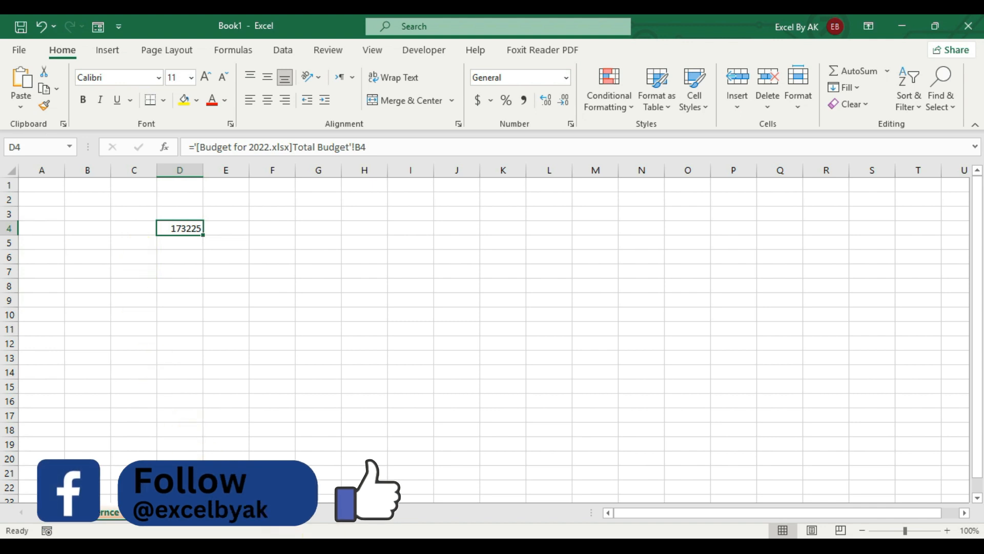
mouse_move(325, 534)
left_click(246, 482)
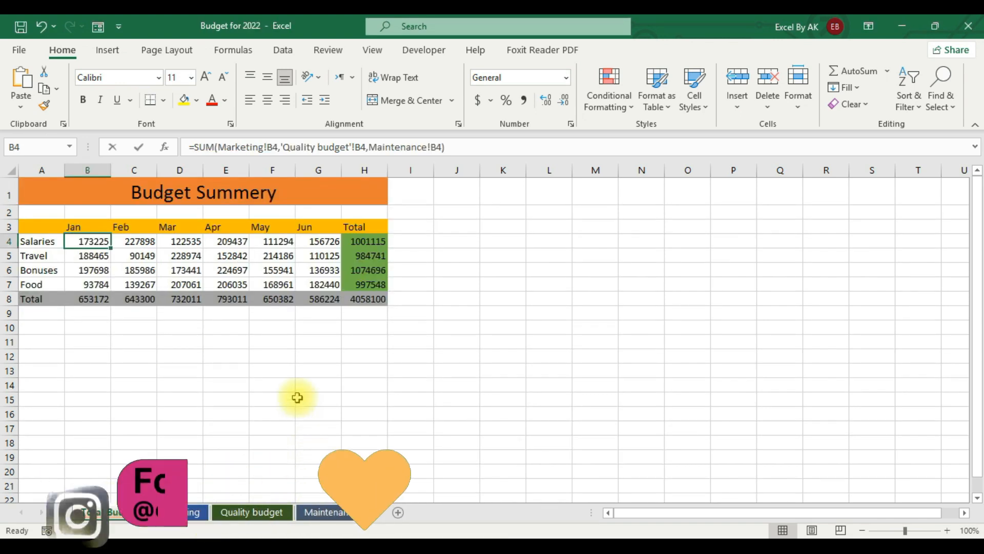